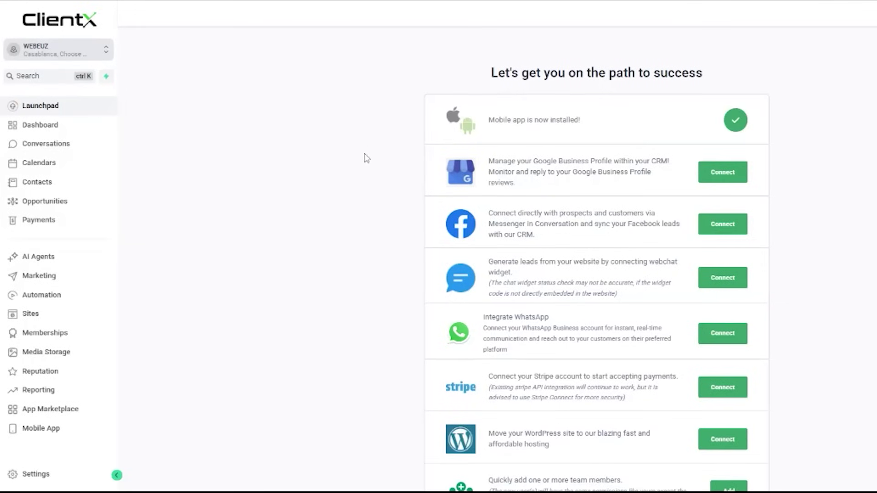
# Step: Go to Marketing > Emails and view its Campaigns, Templates and Statistics pages
pyautogui.click(49, 276)
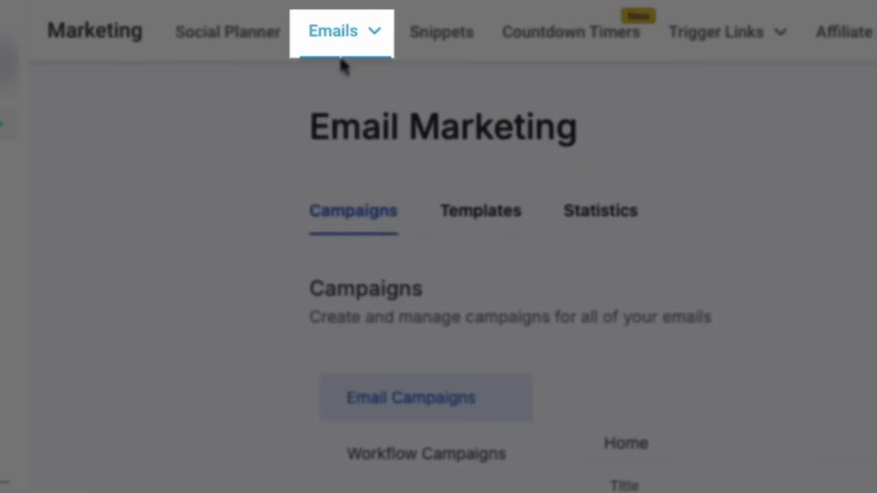
pyautogui.click(343, 35)
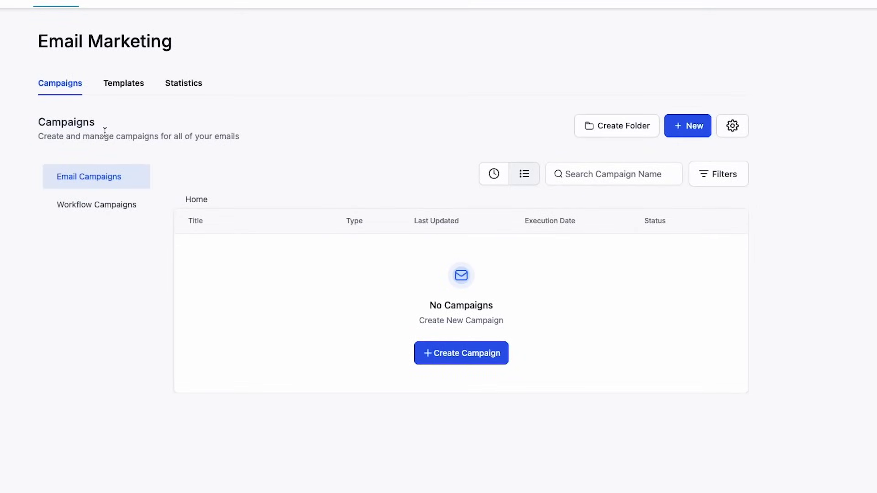
pyautogui.click(123, 206)
pyautogui.click(124, 83)
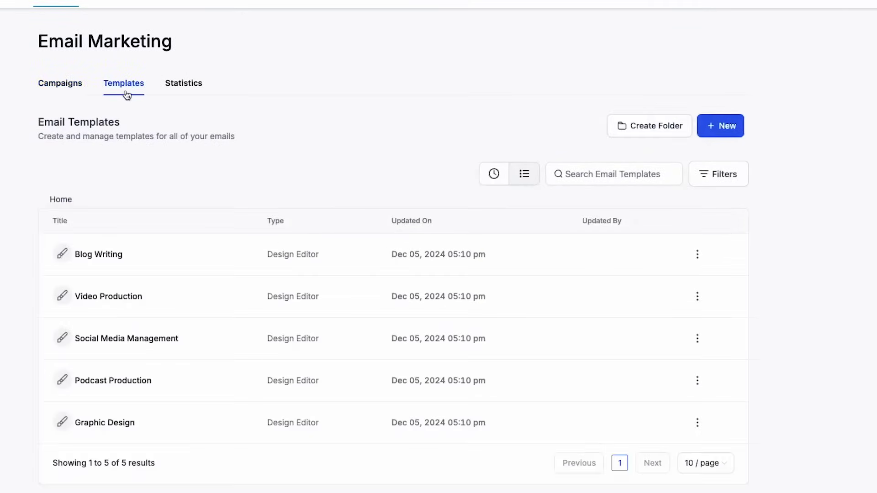
pyautogui.click(174, 86)
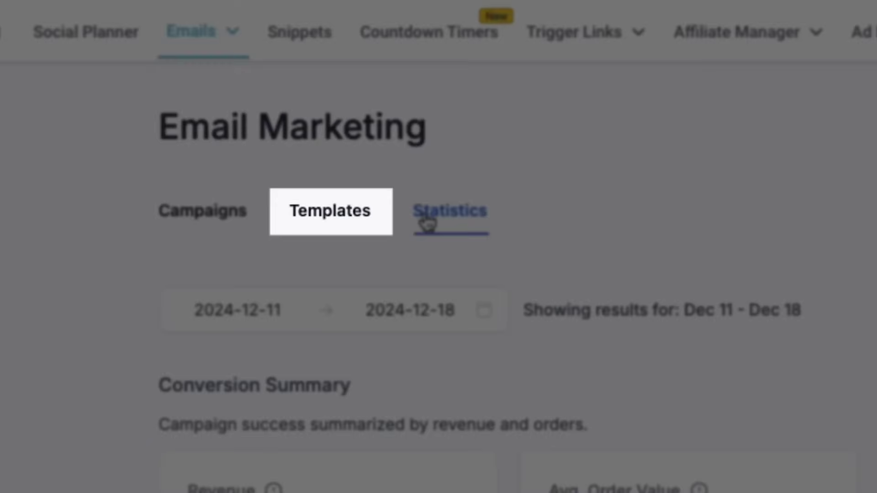
# Step: Browse the email template library and preview the 'Rev Up Your Savings!' tire shop template
pyautogui.click(351, 216)
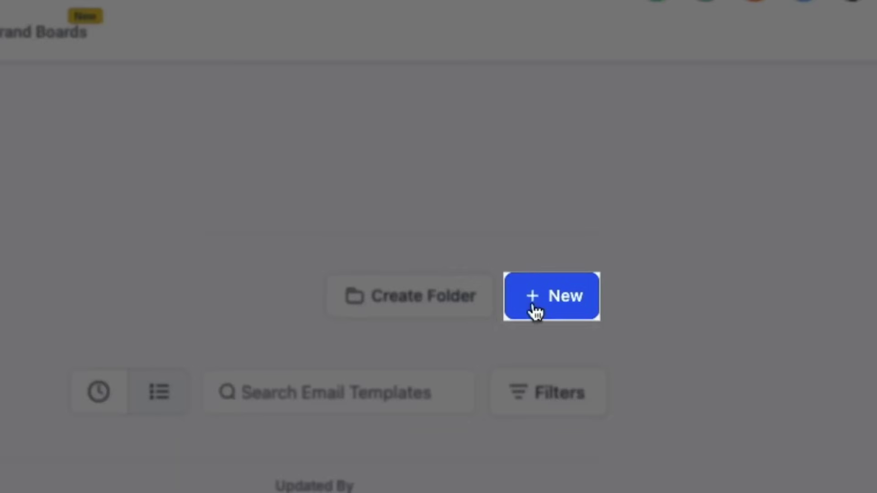
pyautogui.click(535, 310)
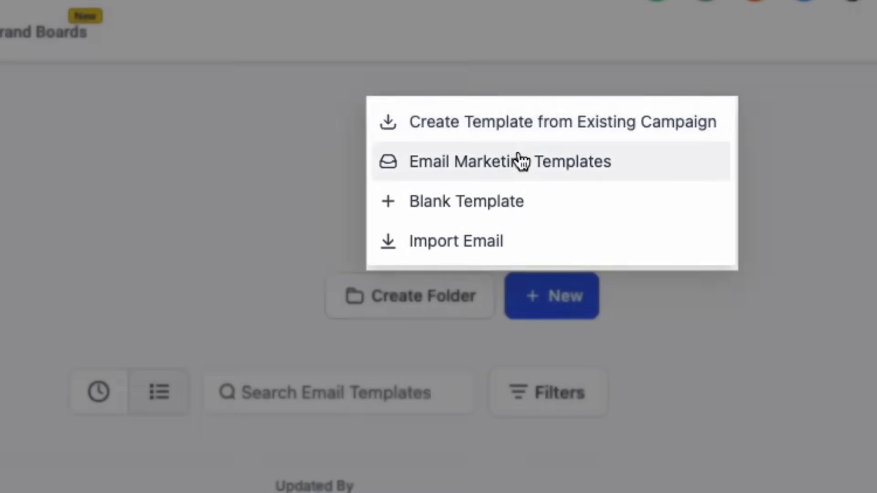
pyautogui.click(522, 160)
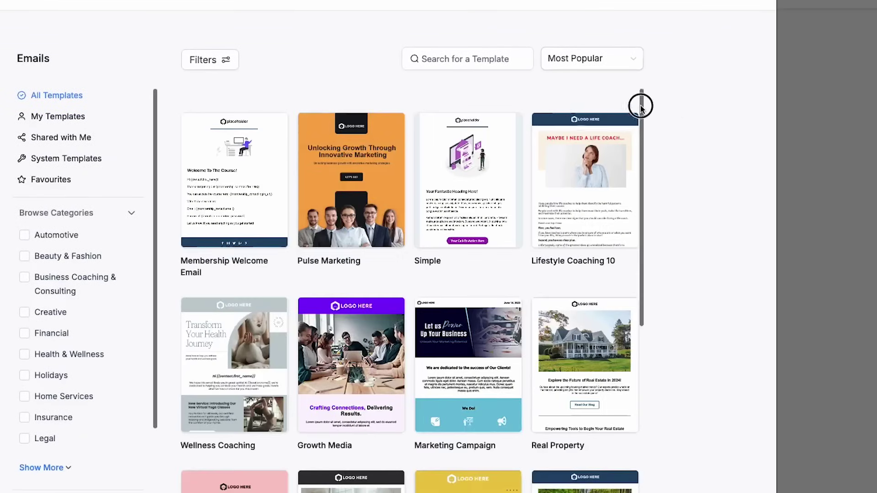
pyautogui.moveTo(641, 106); pyautogui.dragTo(628, 353)
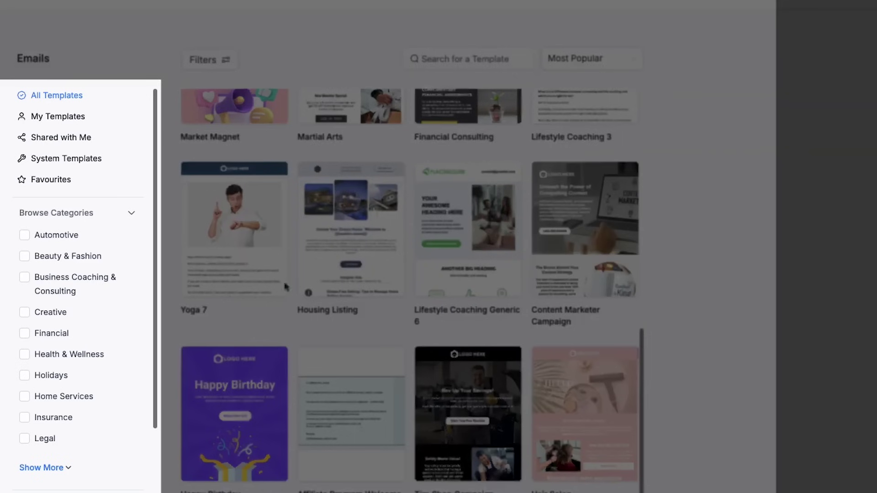
pyautogui.moveTo(156, 274); pyautogui.dragTo(145, 378)
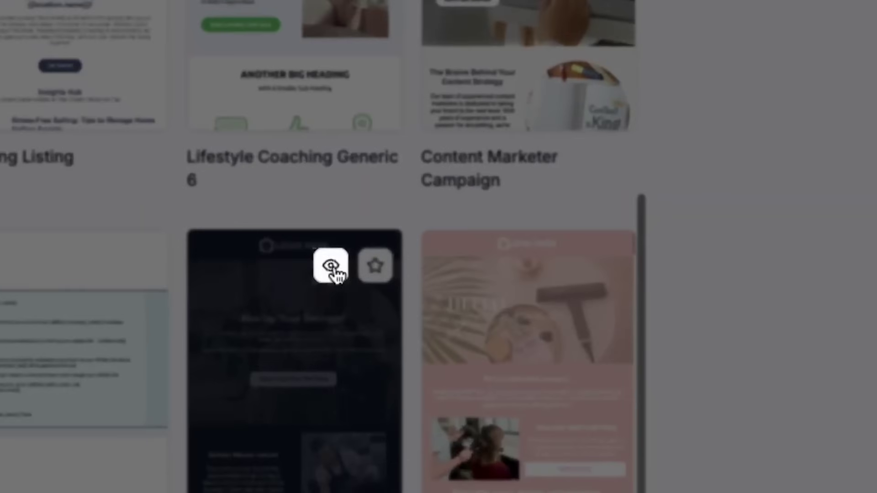
pyautogui.click(332, 266)
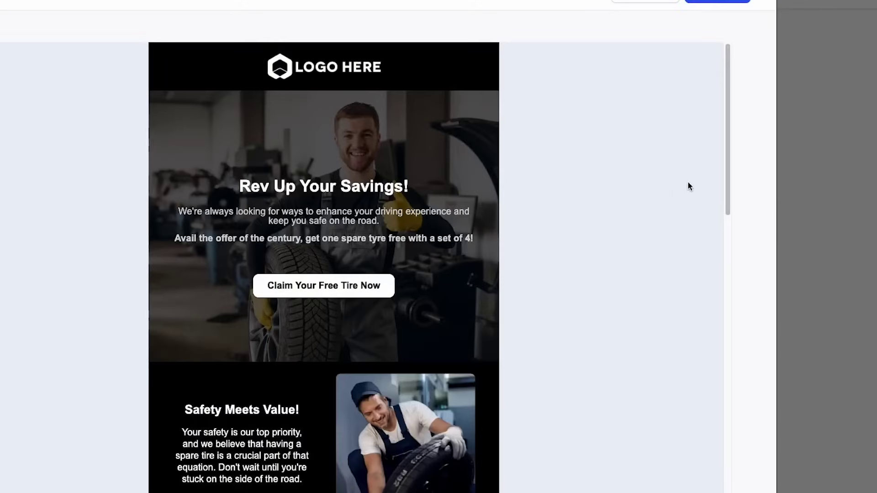
pyautogui.moveTo(731, 167); pyautogui.dragTo(730, 243)
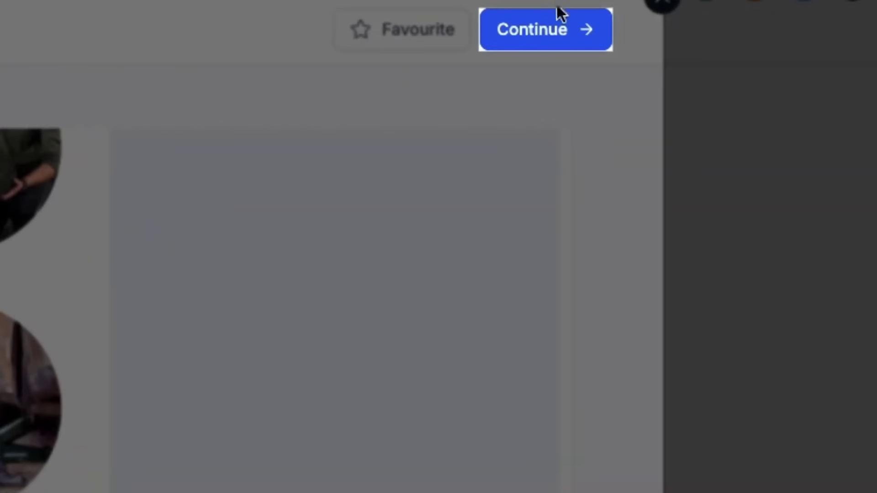
# Step: Open the tire shop template for editing, inspect its blocks, and add a one-column row
pyautogui.click(545, 29)
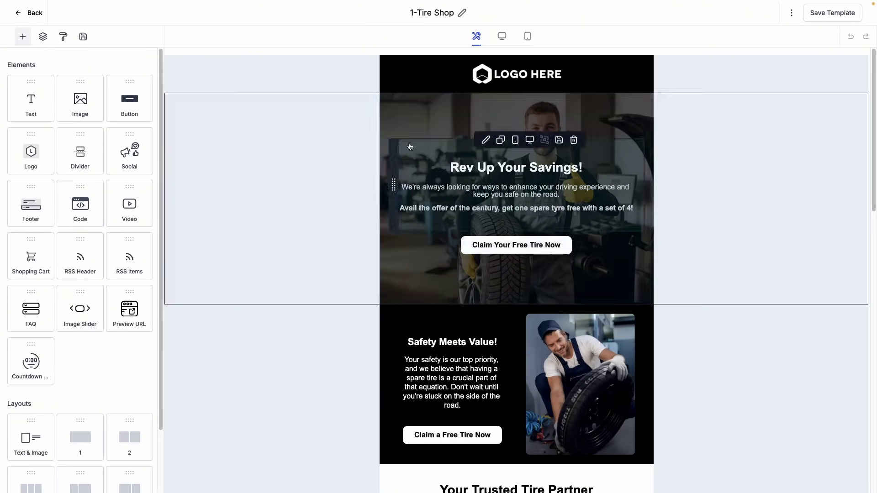
pyautogui.click(484, 76)
pyautogui.click(483, 161)
pyautogui.click(494, 248)
pyautogui.click(493, 189)
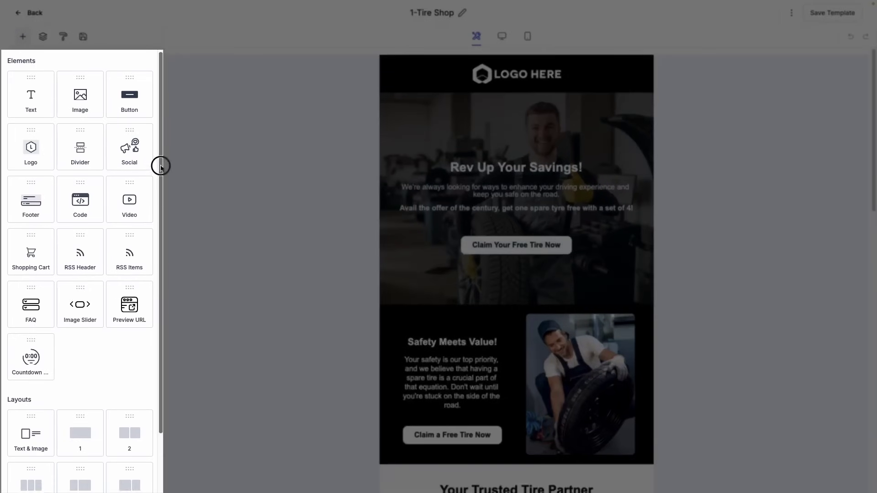
pyautogui.scroll(-3, 155, 206)
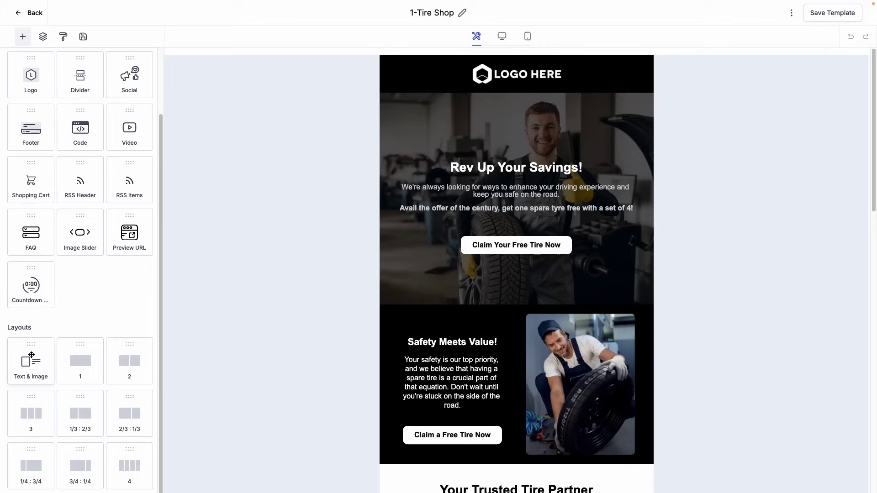
pyautogui.moveTo(80, 359); pyautogui.dragTo(431, 307)
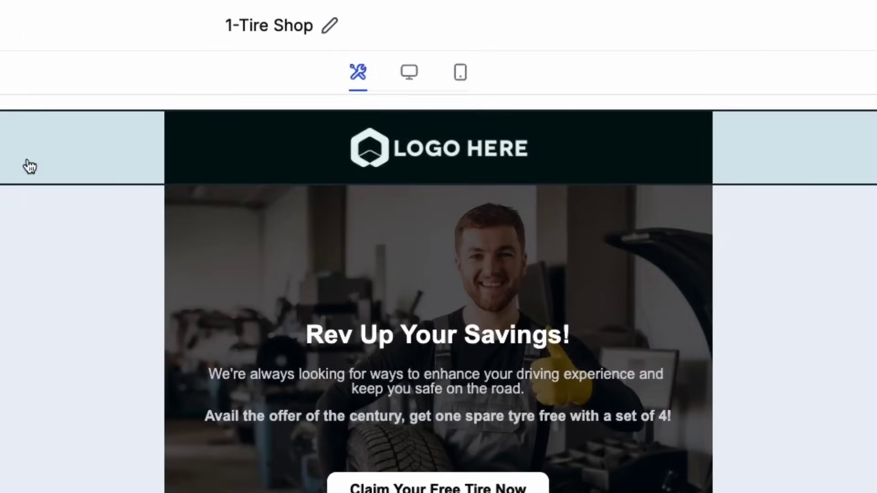
# Step: Check the logo's image replacement options, then change the hero headline to 'Your text here!'
pyautogui.click(482, 76)
pyautogui.click(408, 155)
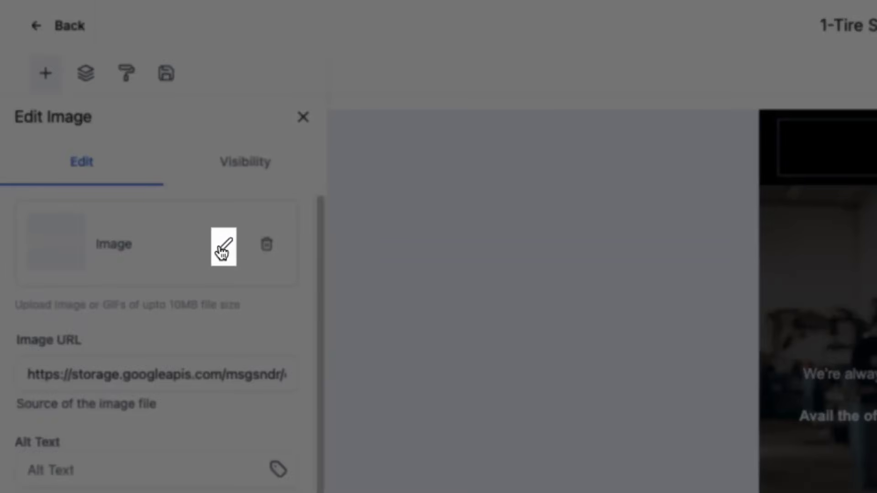
pyautogui.click(223, 246)
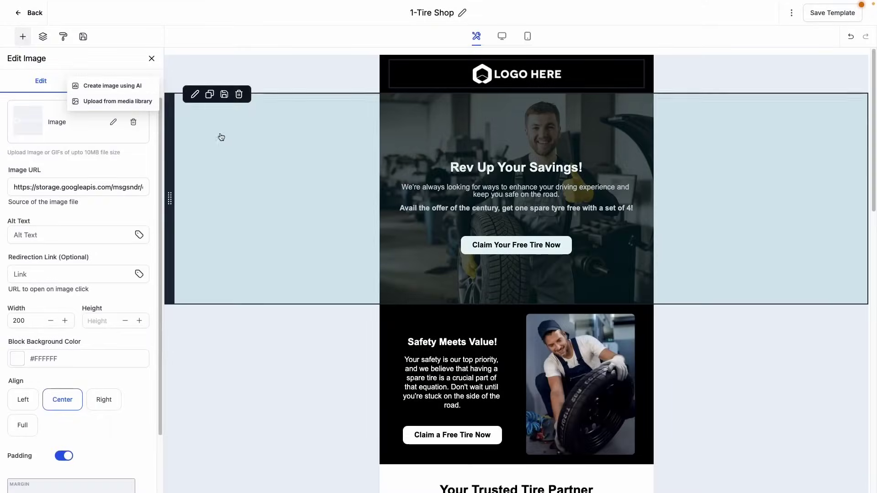
pyautogui.click(481, 171)
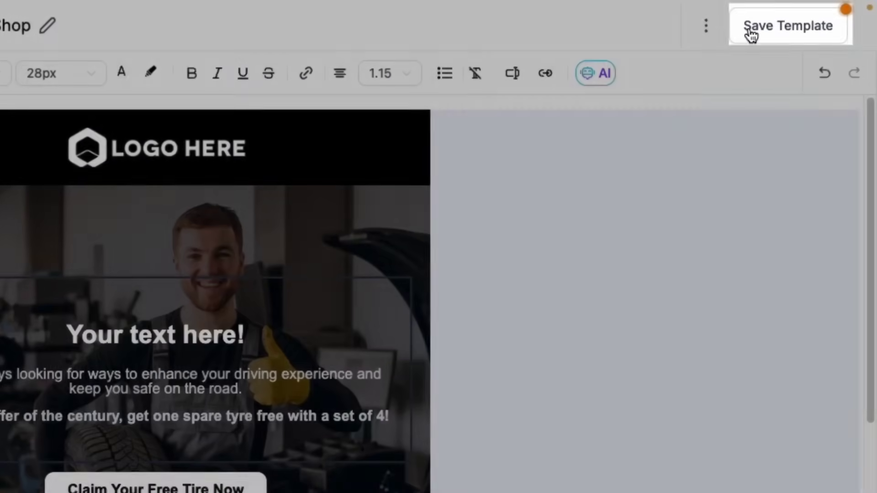
# Step: Save the 1-Tire Shop template, then cancel the Test Email form without sending
pyautogui.click(756, 29)
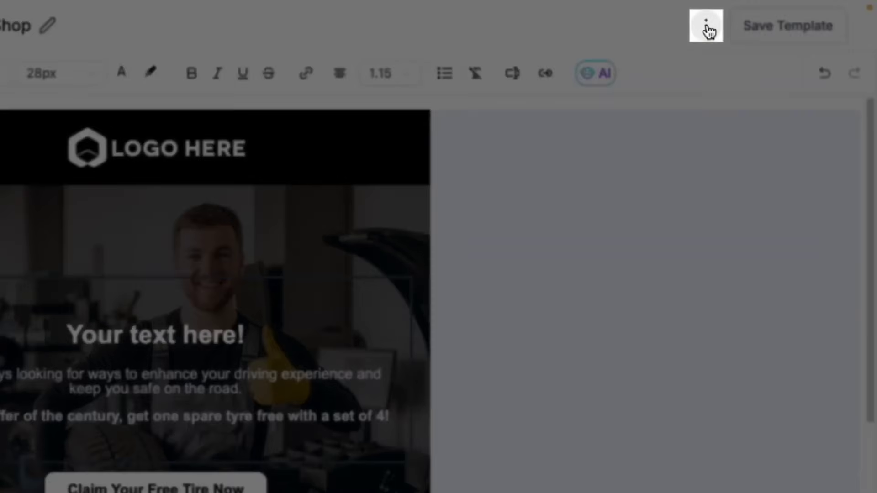
pyautogui.click(706, 26)
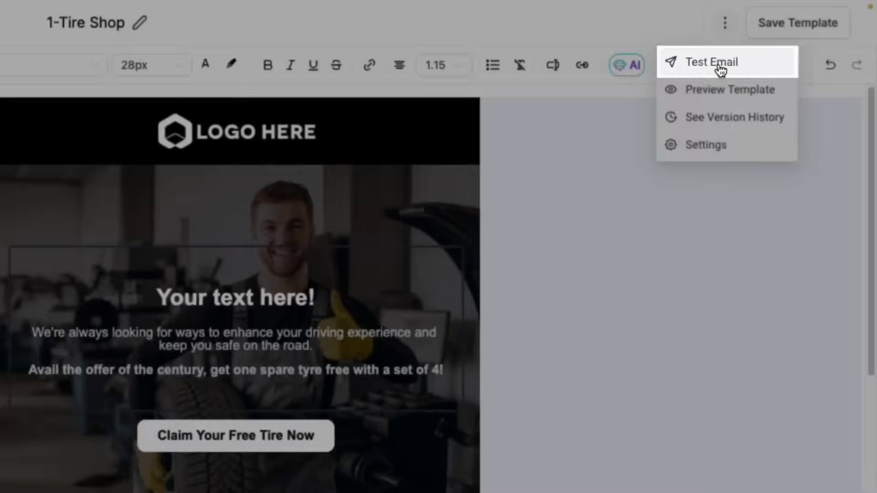
pyautogui.click(701, 77)
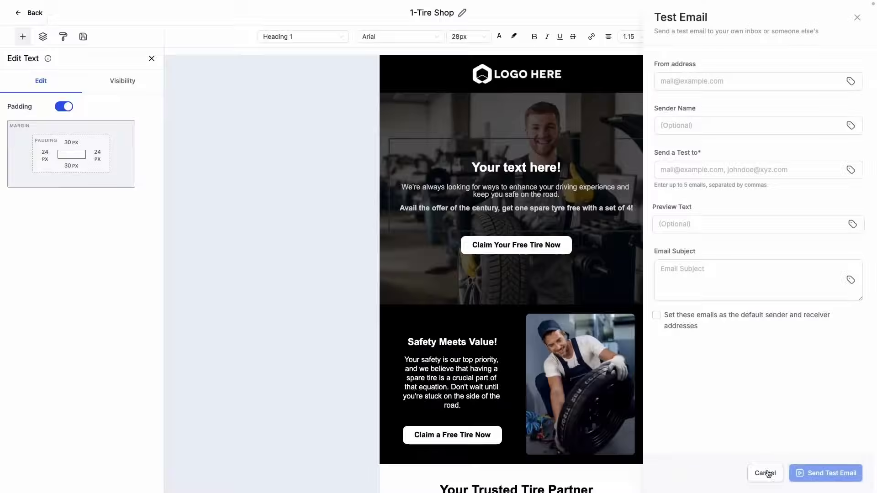
pyautogui.click(765, 473)
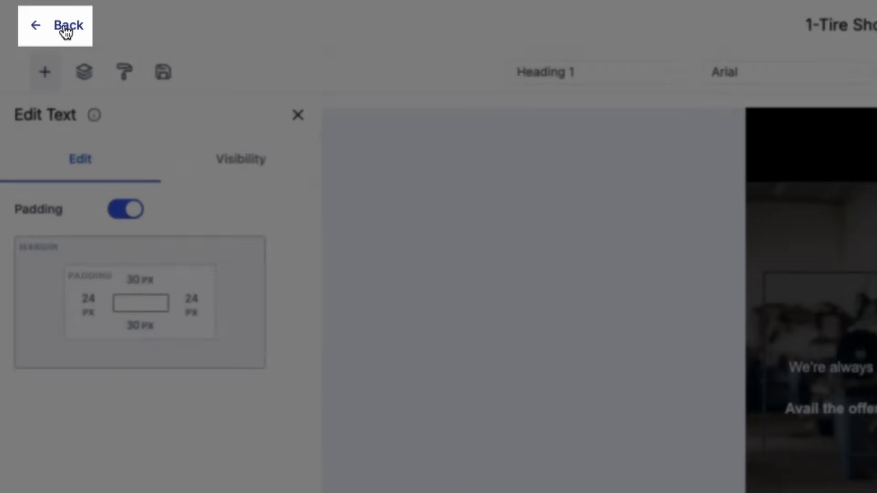
# Step: Leave the editor and create a new email campaign based on the 1-Tire Shop template
pyautogui.click(65, 27)
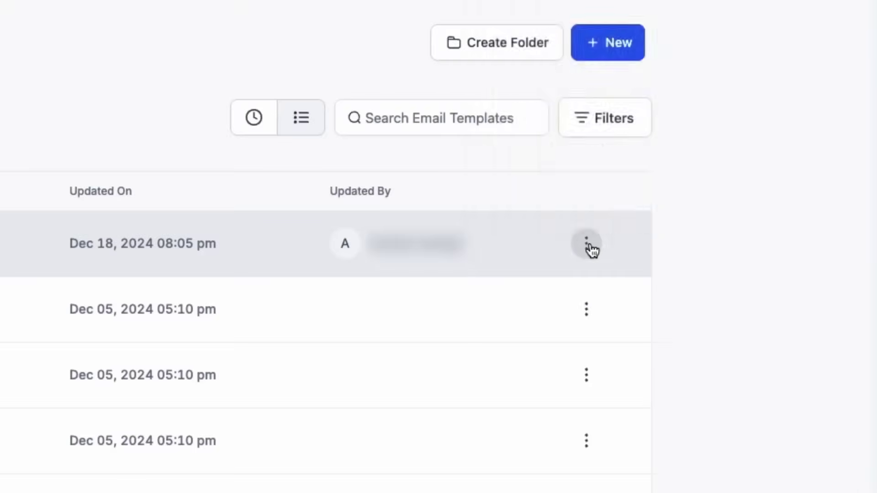
pyautogui.click(587, 244)
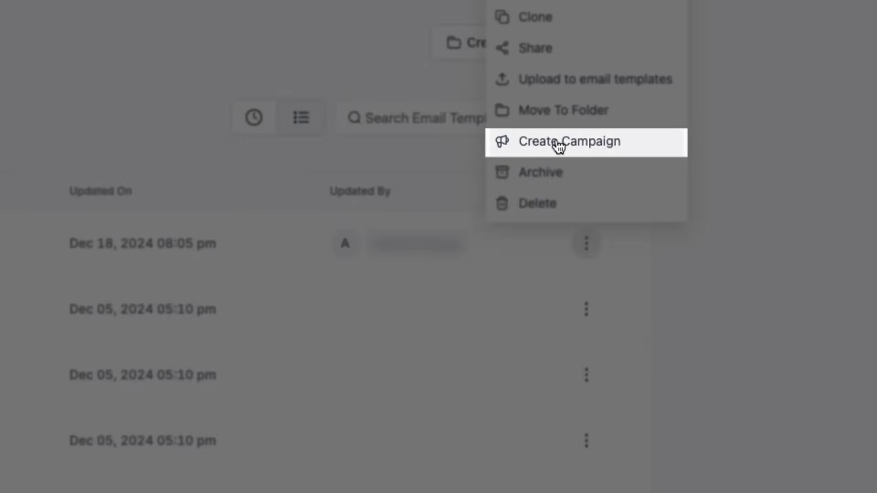
pyautogui.click(559, 144)
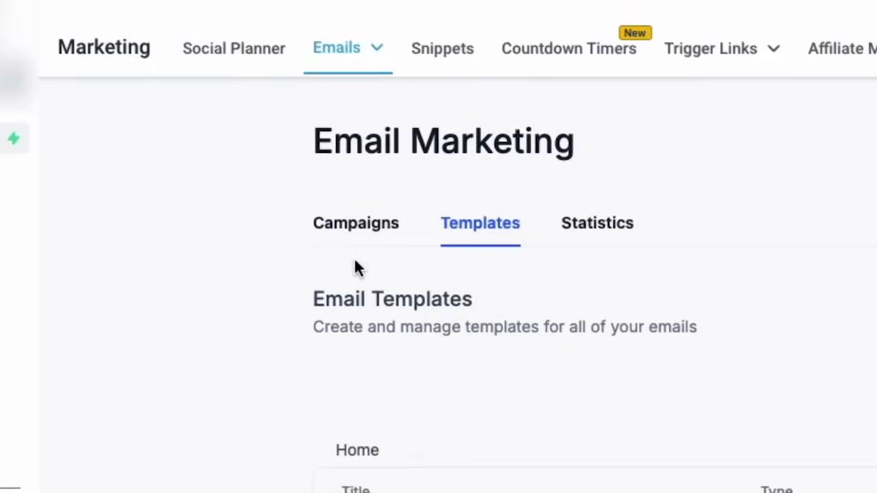
pyautogui.click(342, 222)
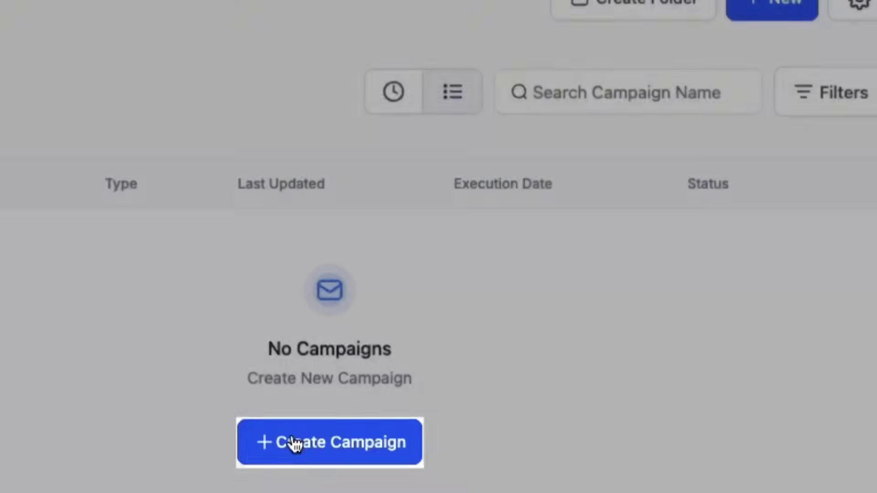
pyautogui.click(295, 444)
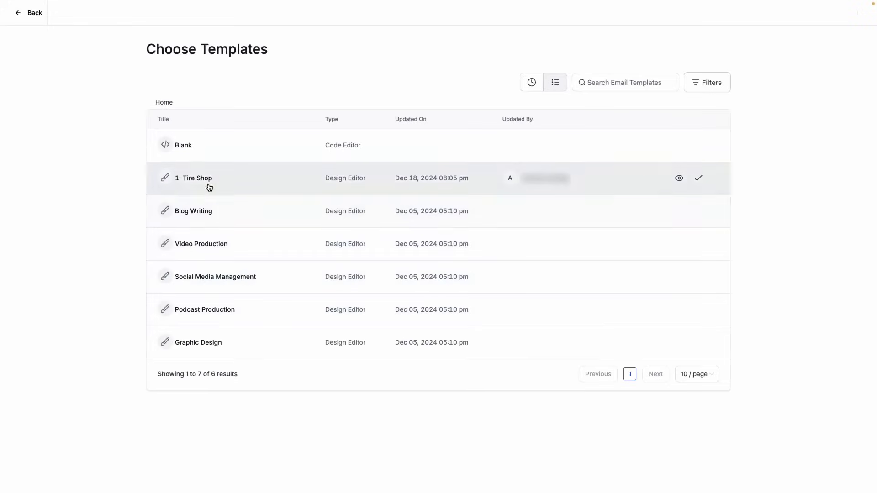
pyautogui.click(198, 178)
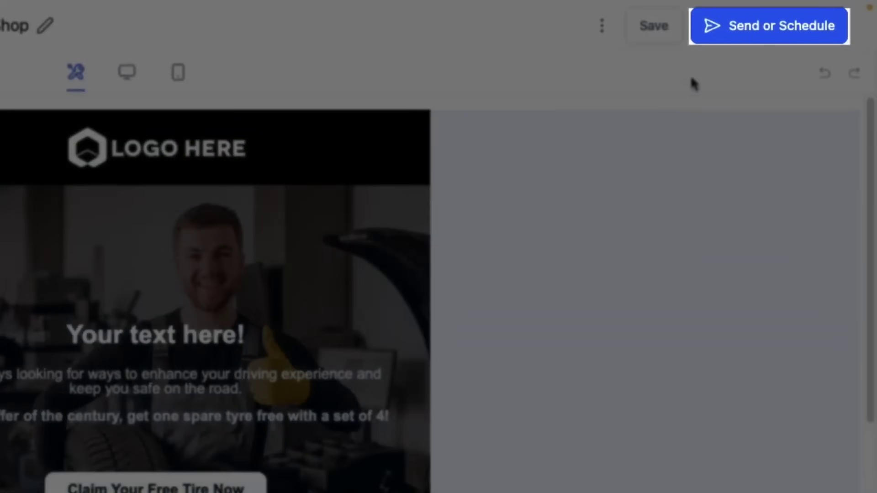
# Step: Look through the smart list, tag and segment recipient options, then choose all 5 contacts
pyautogui.click(731, 27)
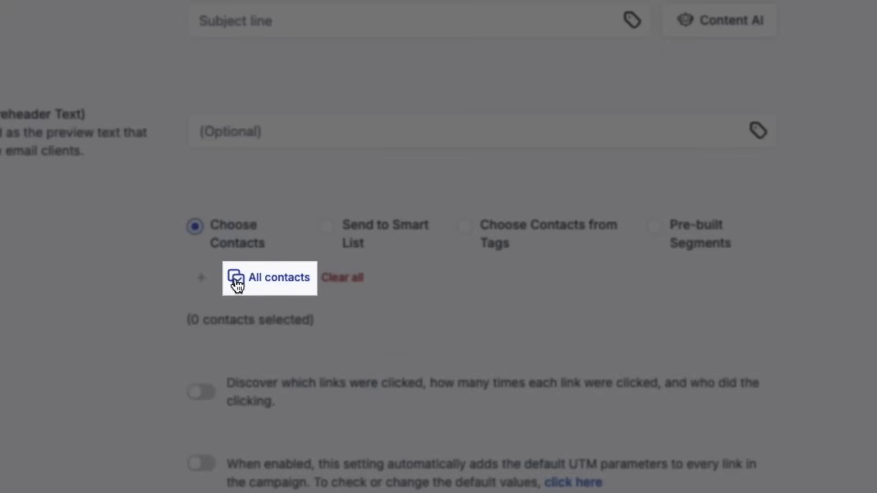
pyautogui.click(326, 226)
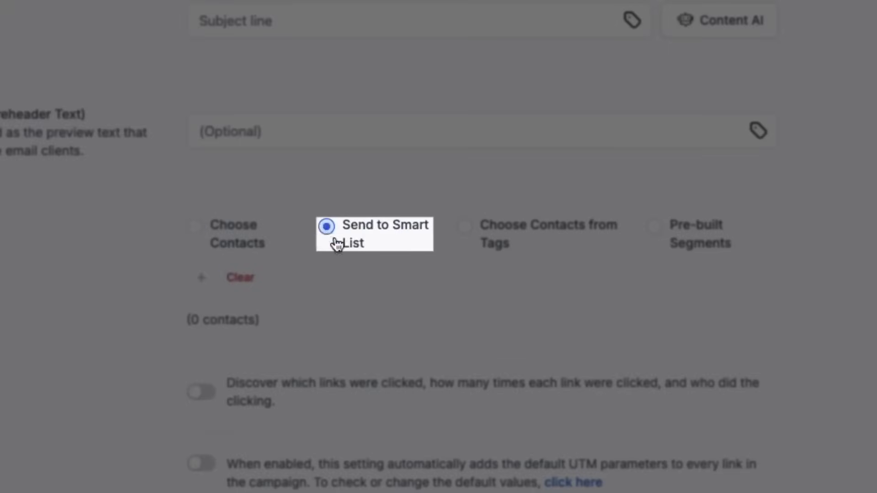
pyautogui.click(465, 226)
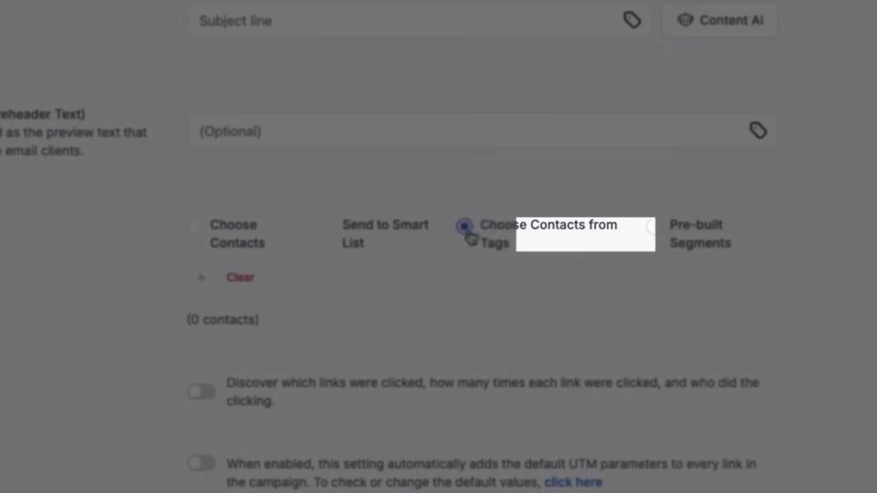
pyautogui.click(656, 227)
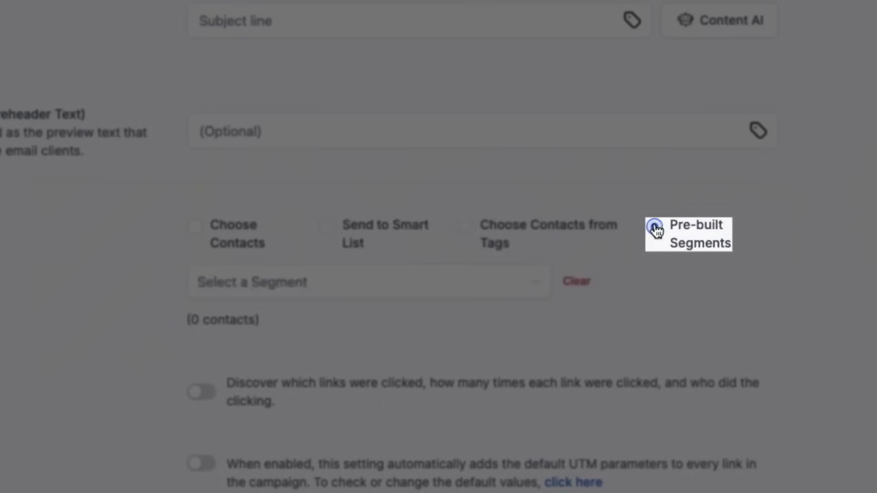
pyautogui.click(195, 226)
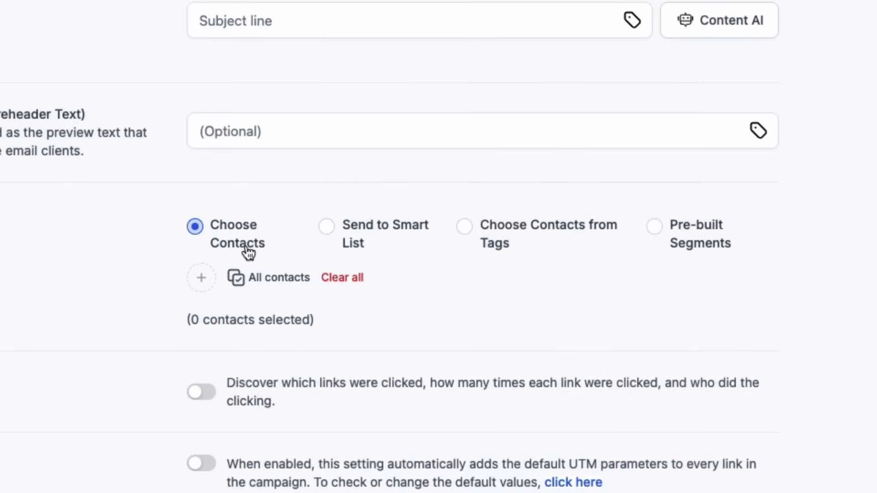
pyautogui.click(278, 278)
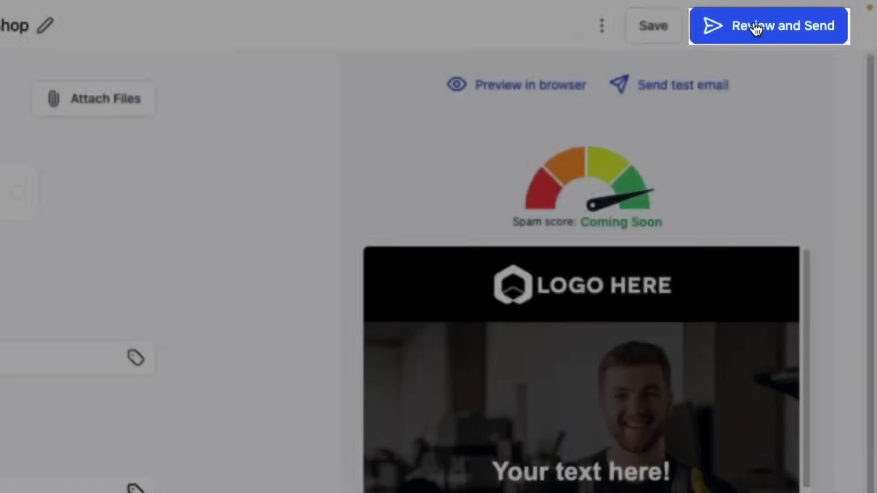
# Step: Send the campaign, then find its Bulk Email entry under Contacts > Bulk Actions
pyautogui.click(756, 26)
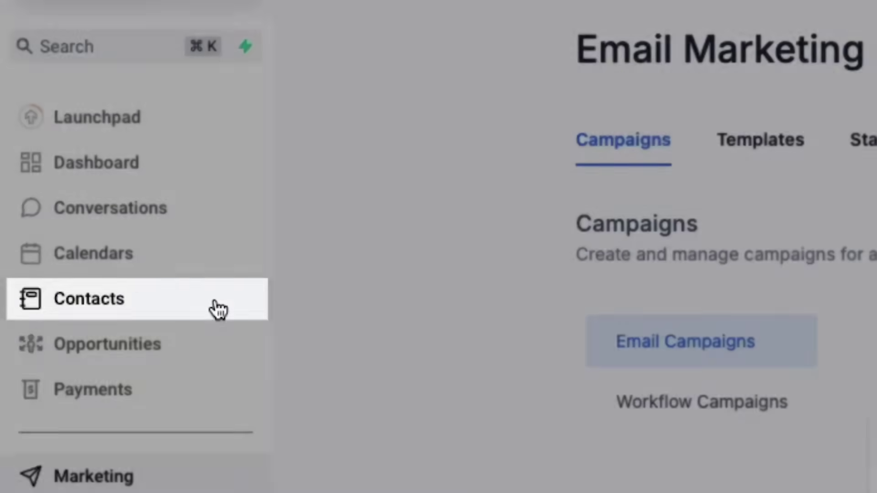
pyautogui.click(215, 308)
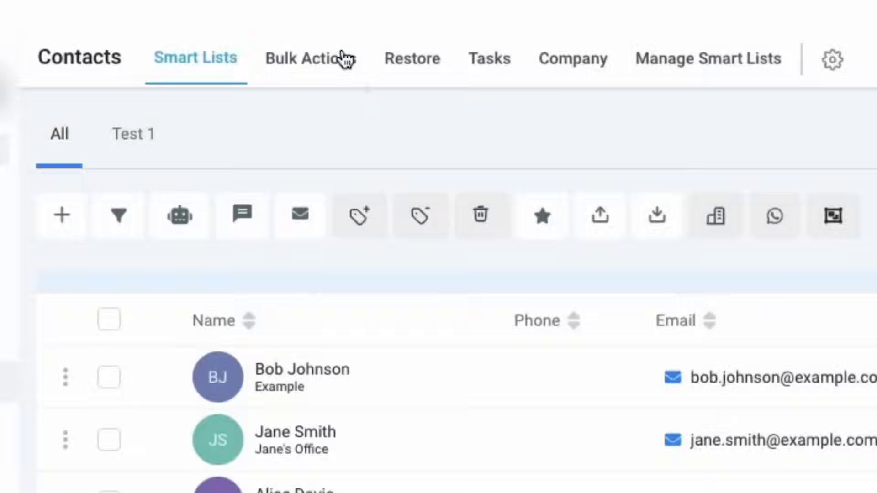
pyautogui.click(343, 59)
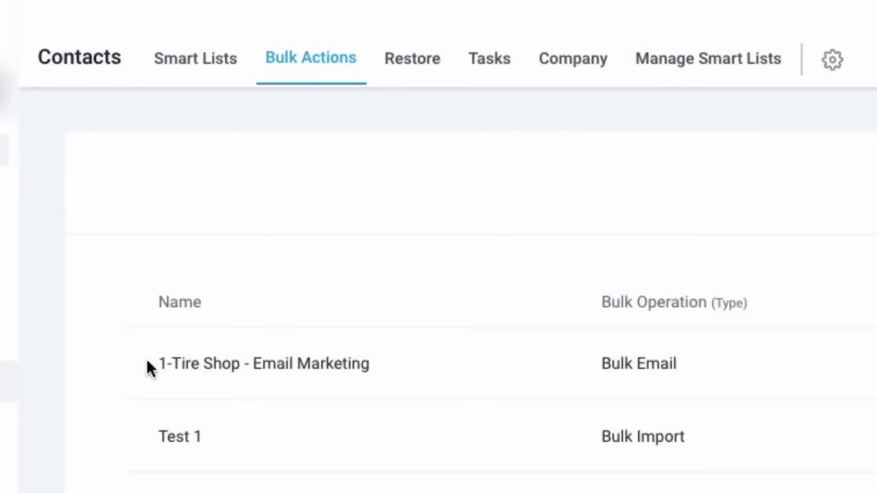